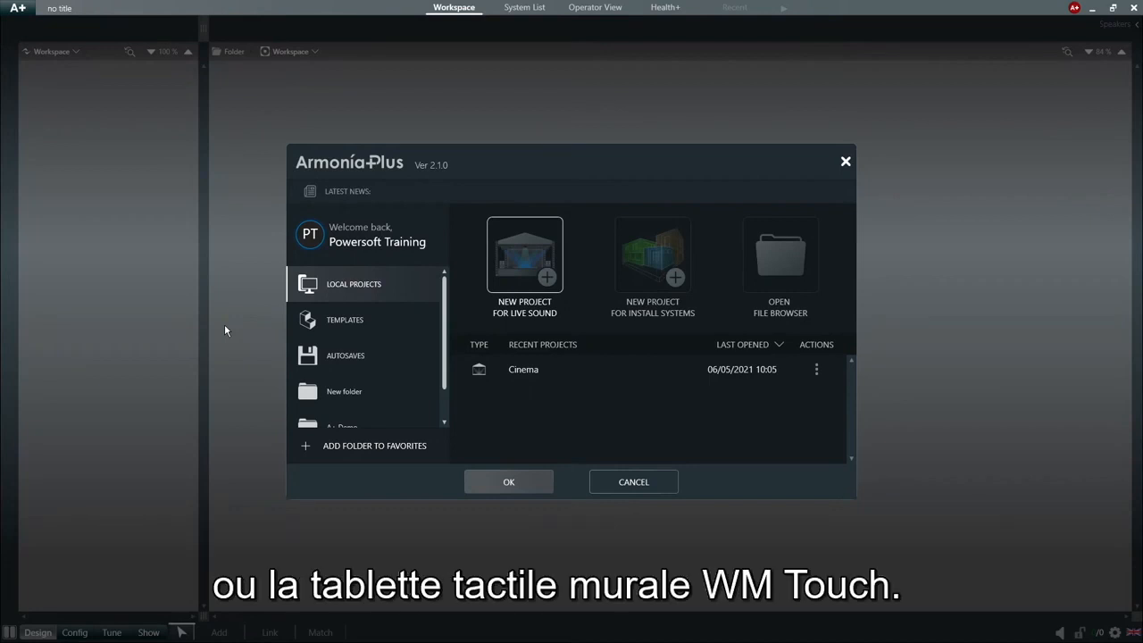
Step: Open the recent project Cinema and display its Operator View
{"action": "left_click", "coordinate": [537, 379]}
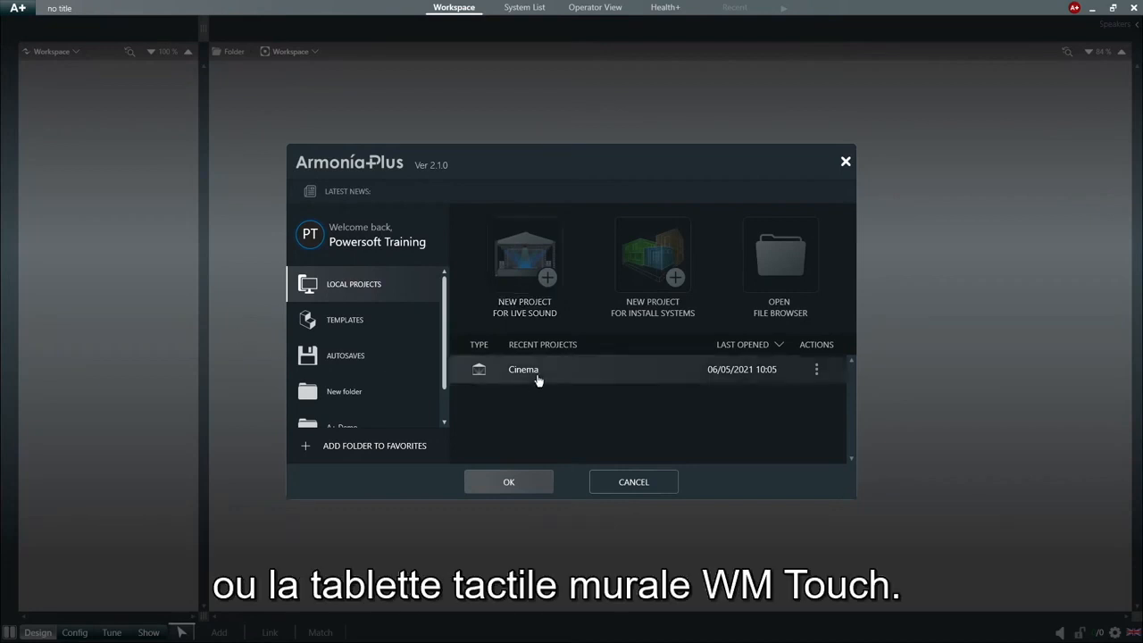
{"action": "left_click", "coordinate": [528, 481]}
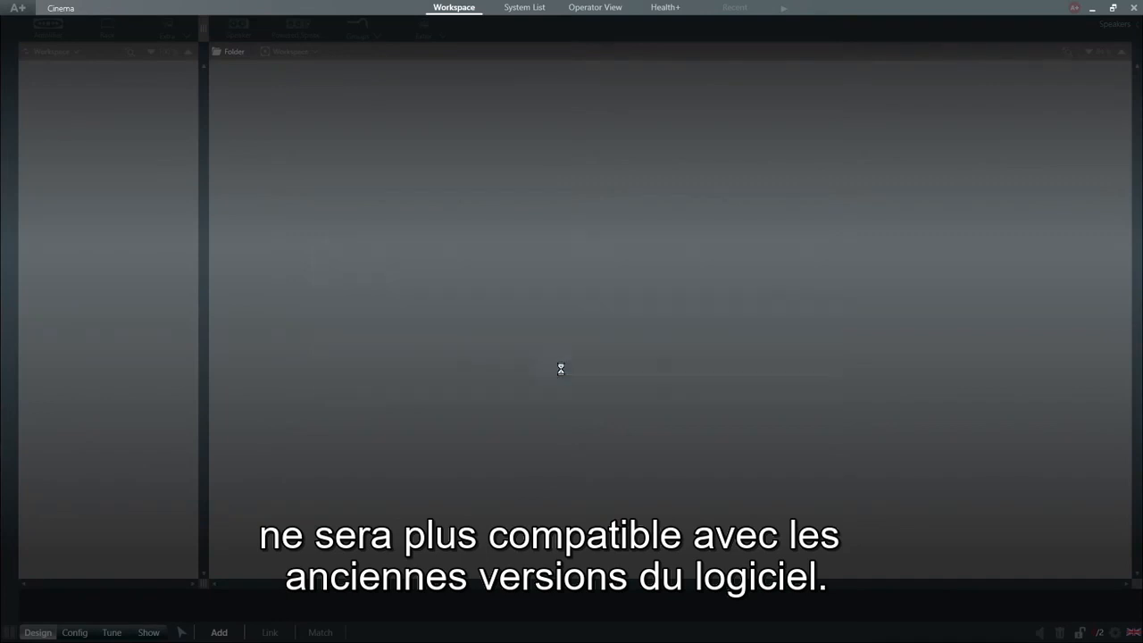
{"action": "left_click", "coordinate": [561, 368]}
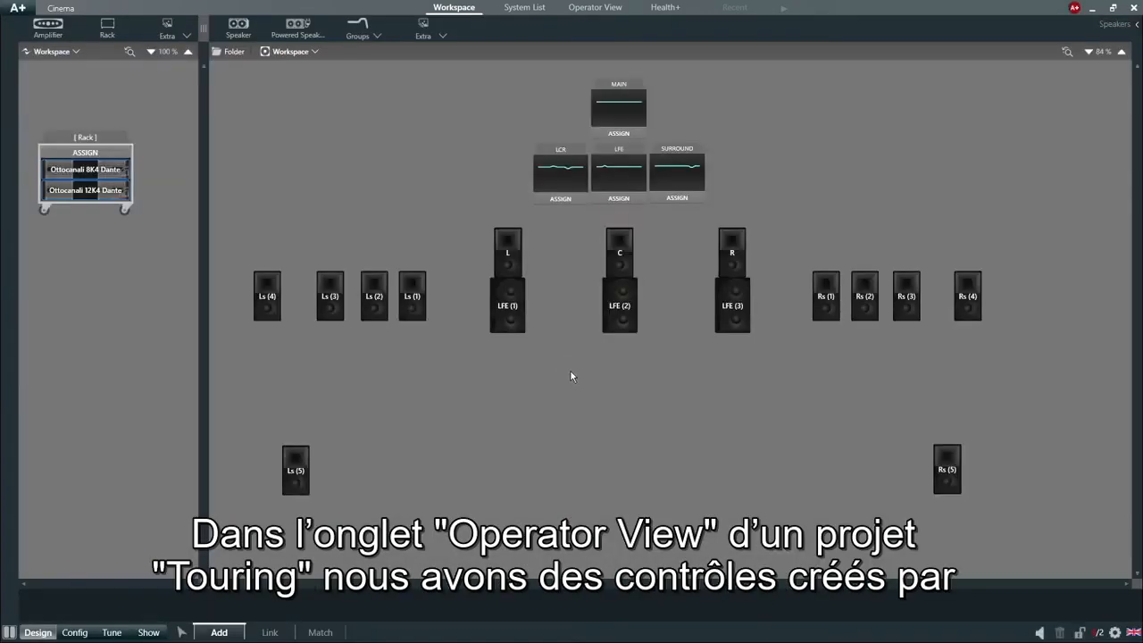
{"action": "left_click", "coordinate": [615, 9]}
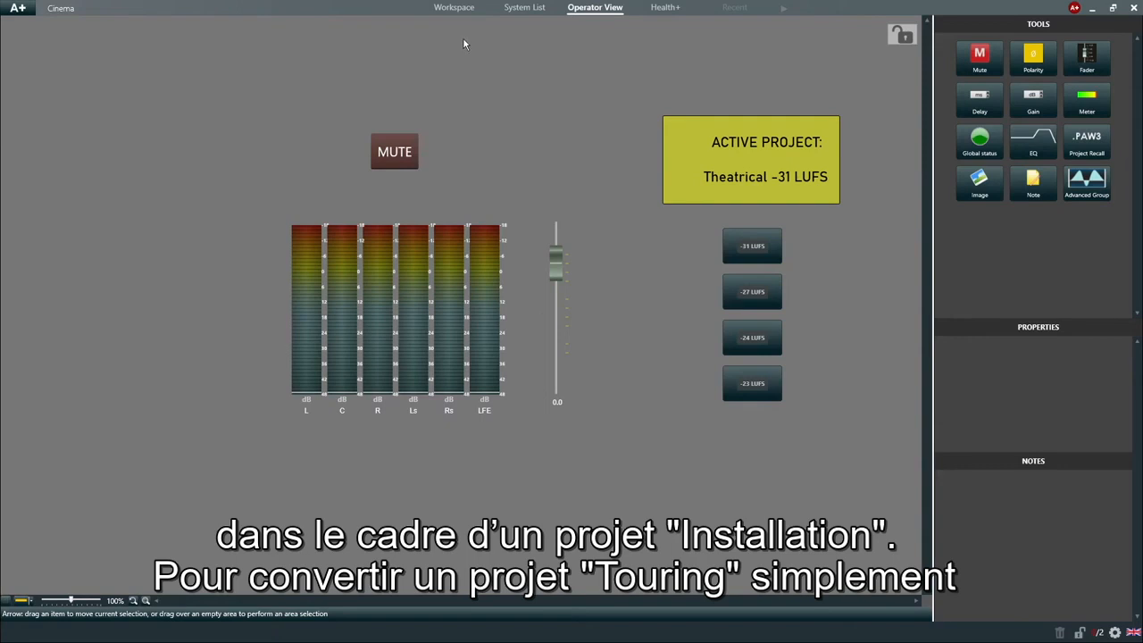
Step: Convert the Cinema project to an install system and save it as Cinema New in the A+ Demo folder
{"action": "left_click", "coordinate": [462, 13]}
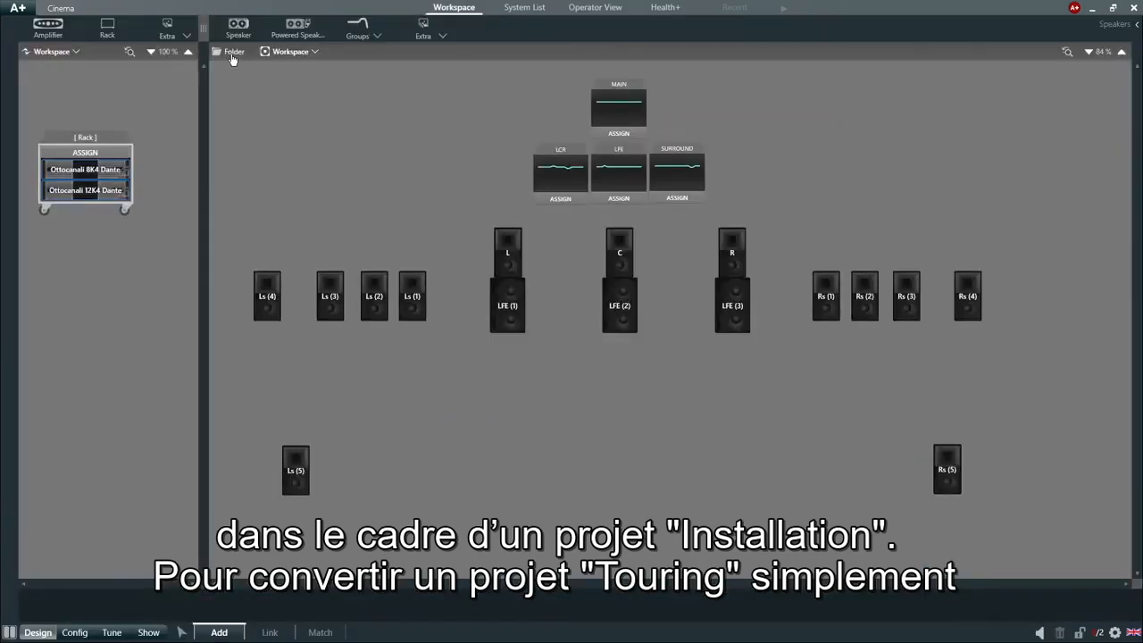
{"action": "left_click", "coordinate": [26, 11]}
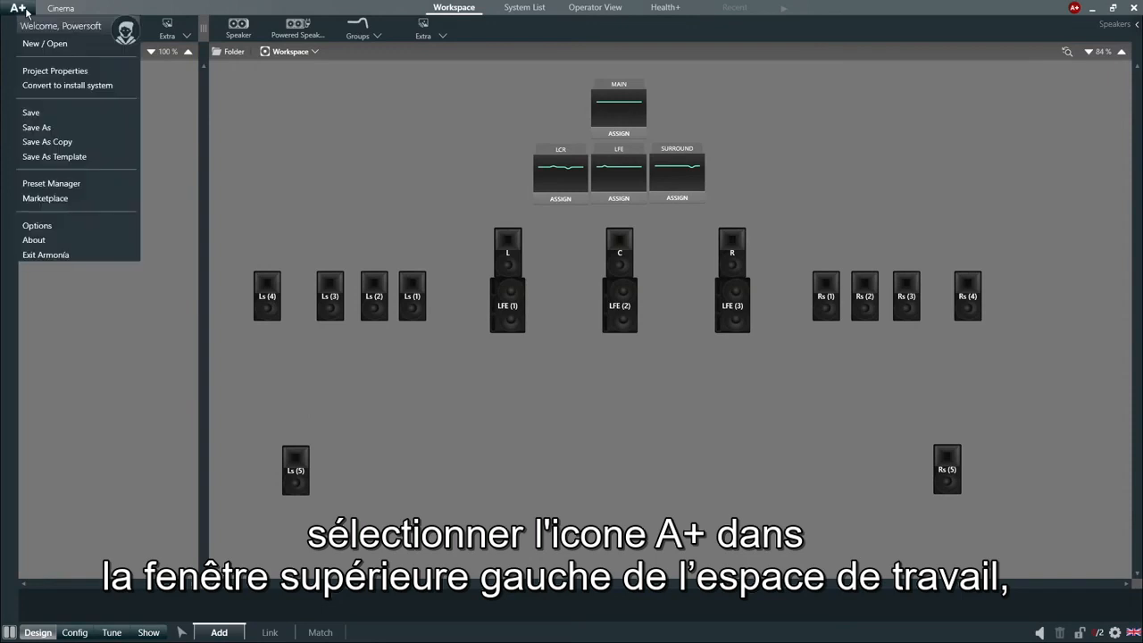
{"action": "left_click", "coordinate": [87, 89]}
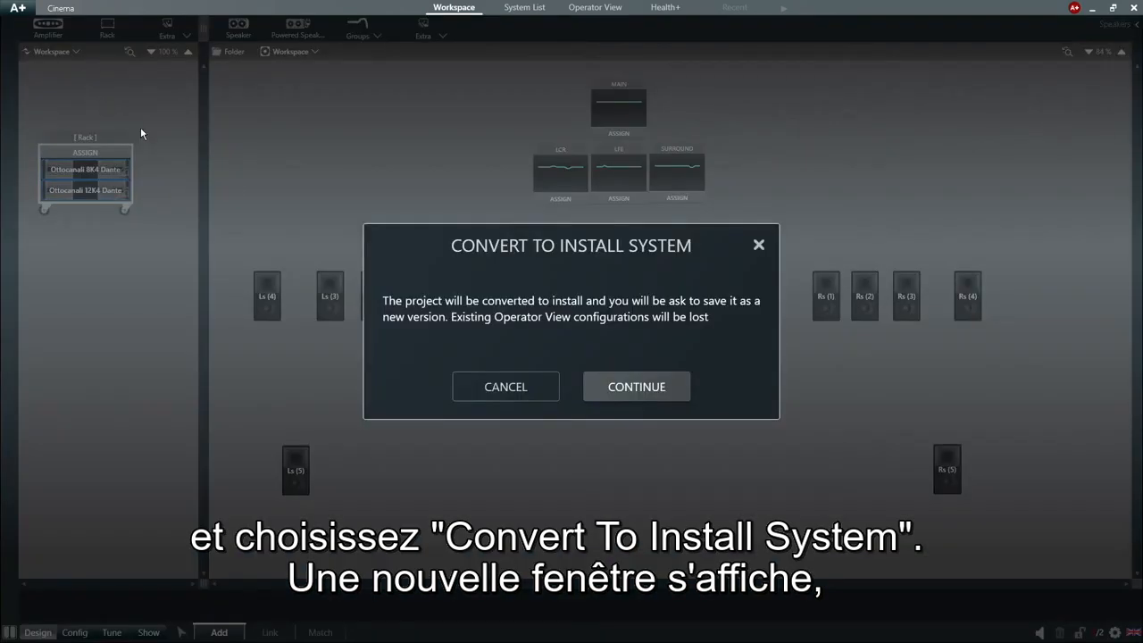
{"action": "left_click", "coordinate": [597, 382]}
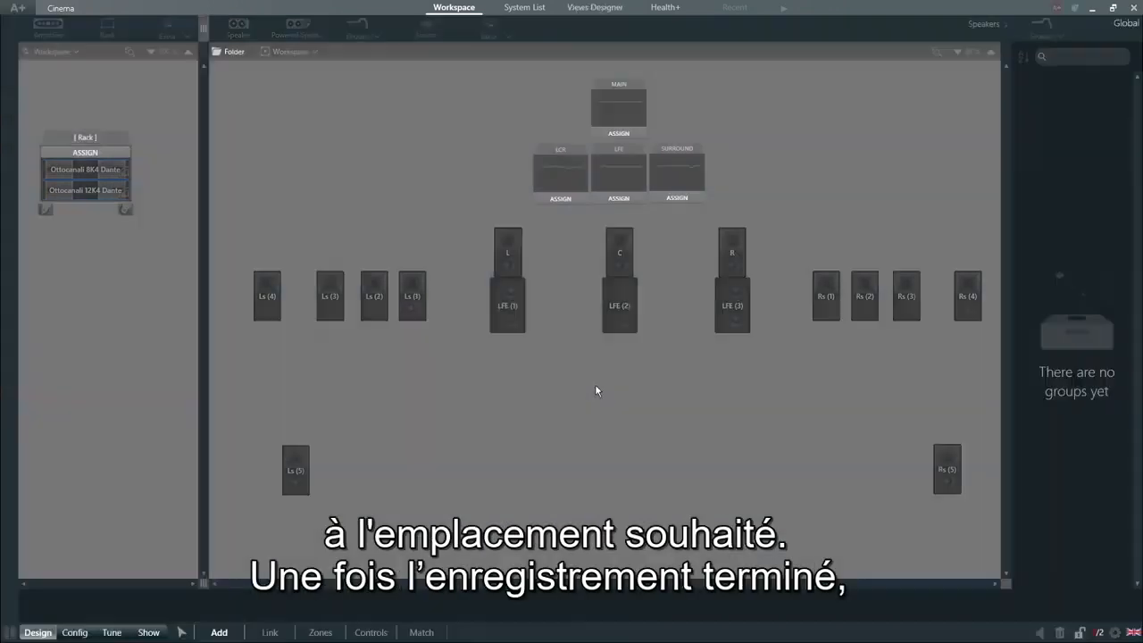
{"action": "type", "text": "Cin"}
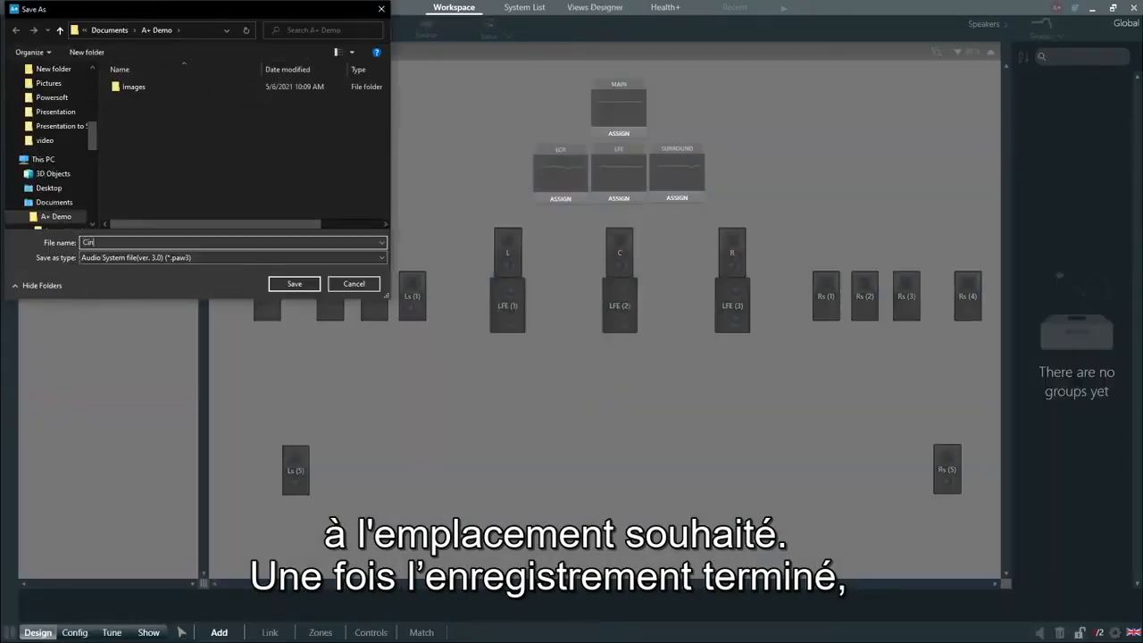
{"action": "type", "text": "ema New"}
{"action": "key", "text": "Return"}
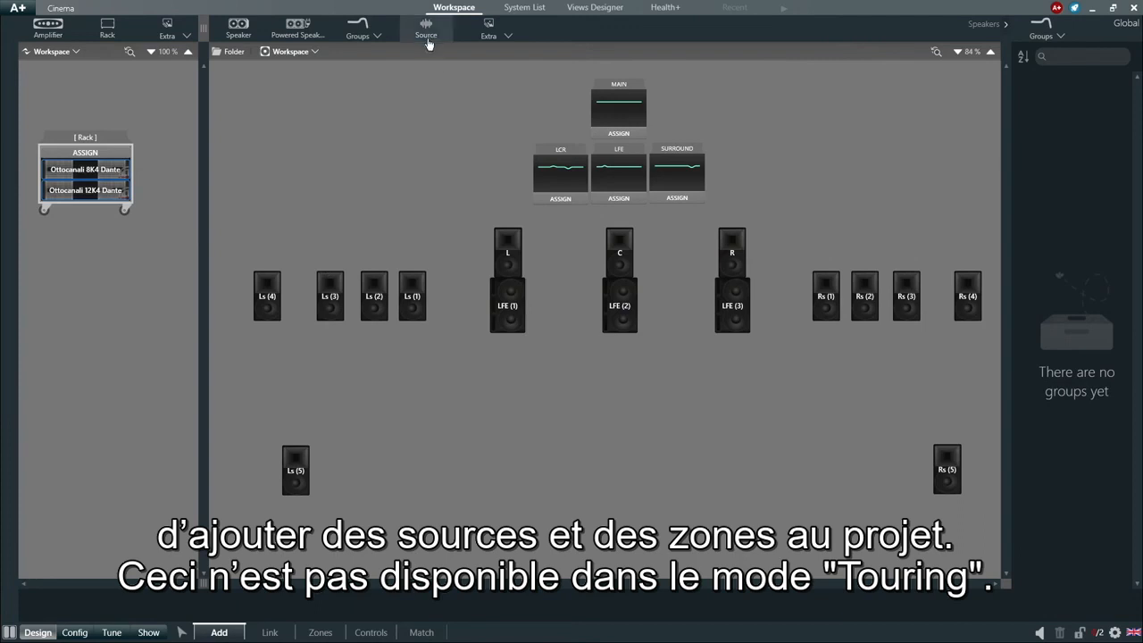
Step: Look through the workspace's zone and control tools and the web and app views in Views Designer
{"action": "left_click", "coordinate": [327, 634]}
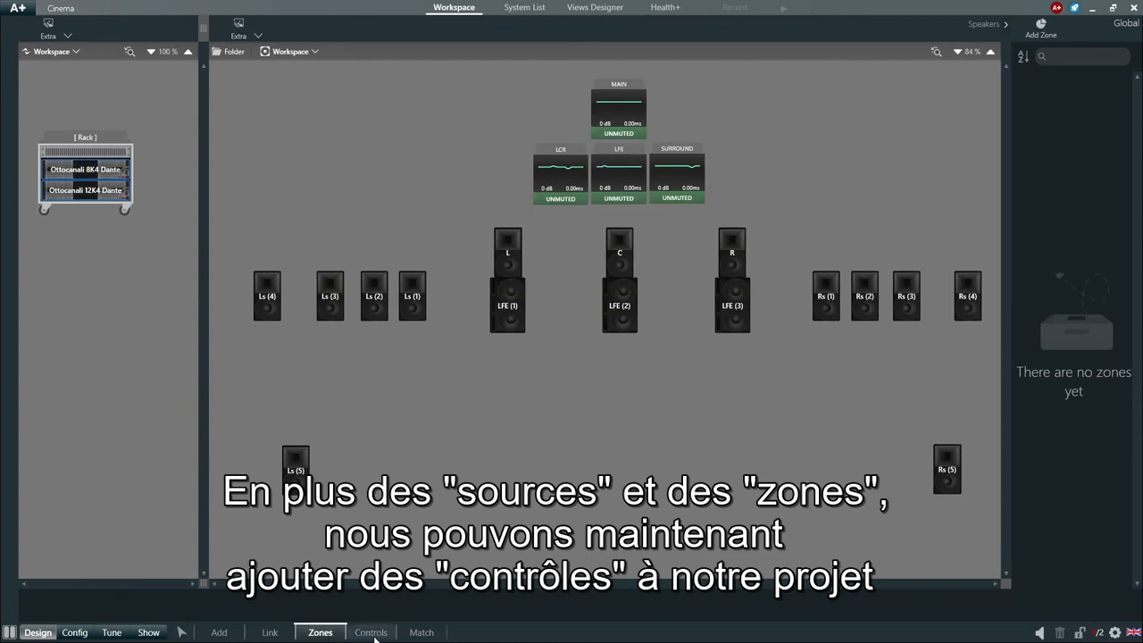
{"action": "left_click", "coordinate": [370, 632]}
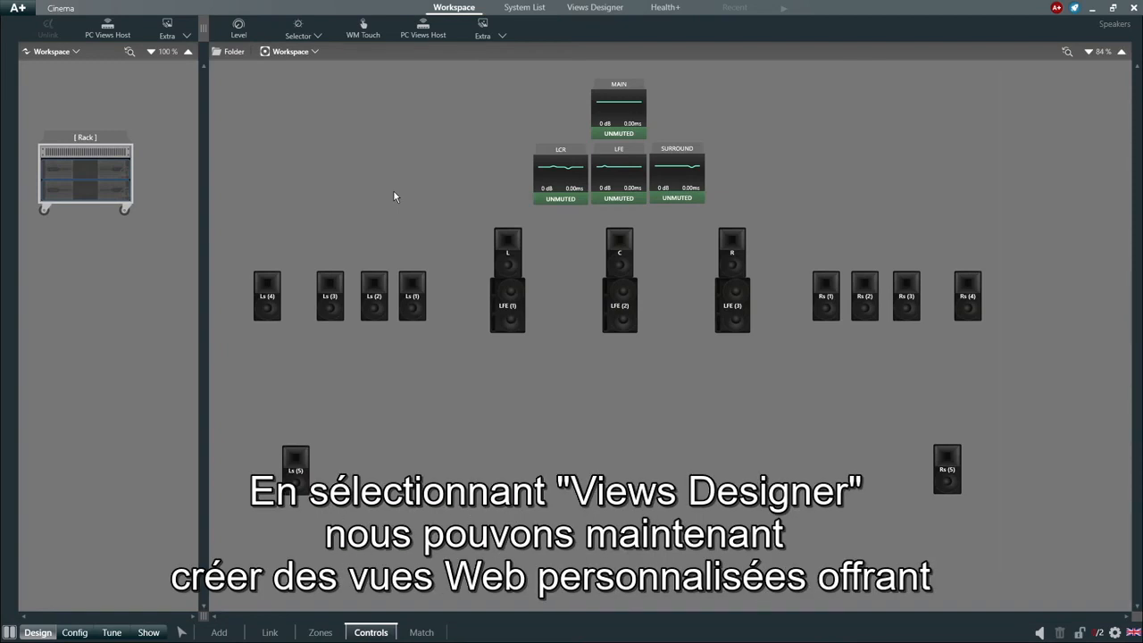
{"action": "left_click", "coordinate": [589, 7]}
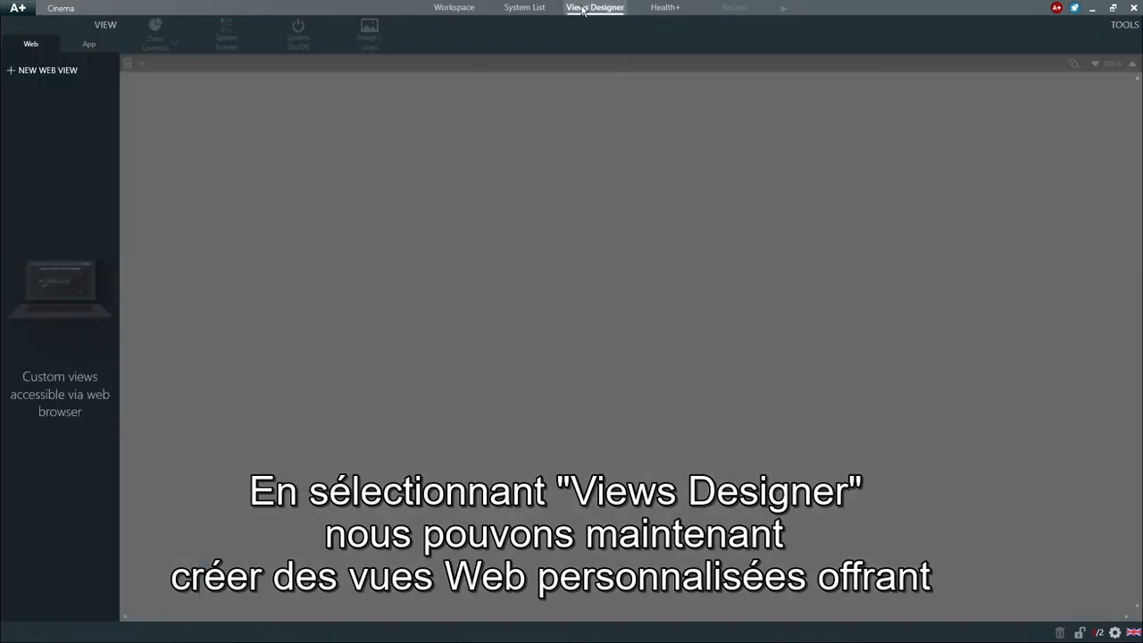
{"action": "left_click", "coordinate": [71, 54]}
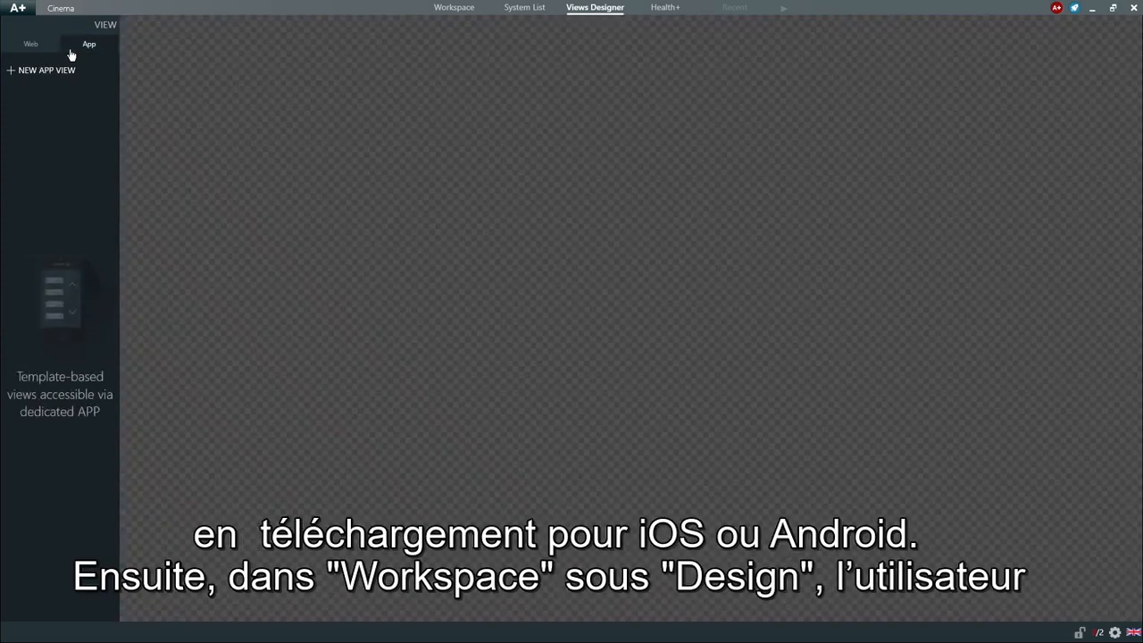
Step: Add two sources to the workspace design and open the format options of the first source
{"action": "left_click", "coordinate": [446, 9]}
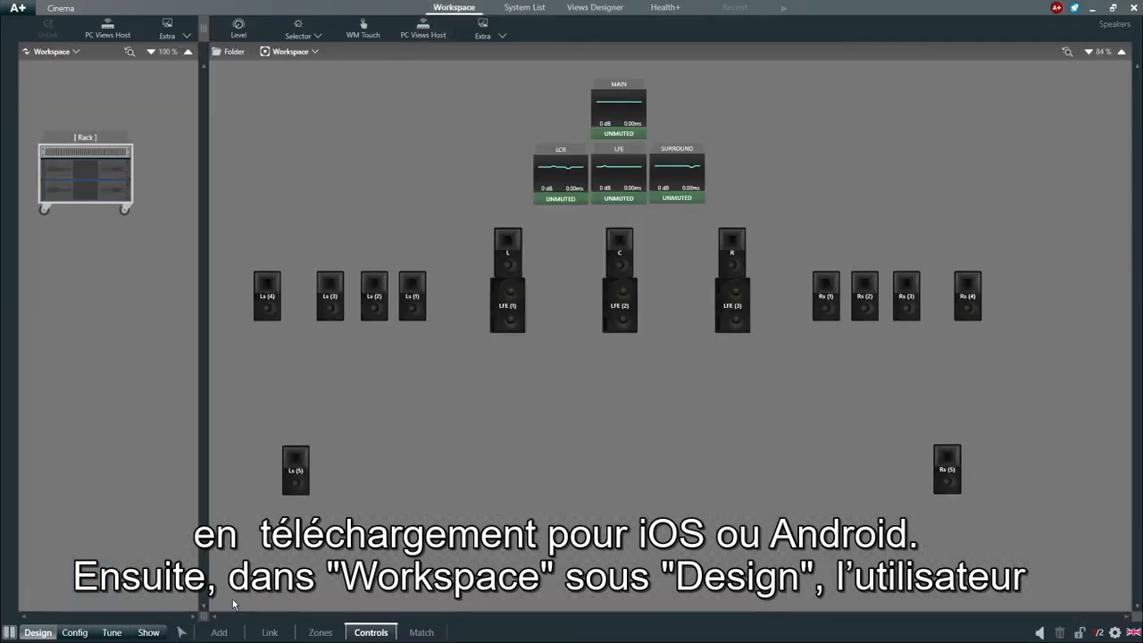
{"action": "left_click", "coordinate": [218, 632]}
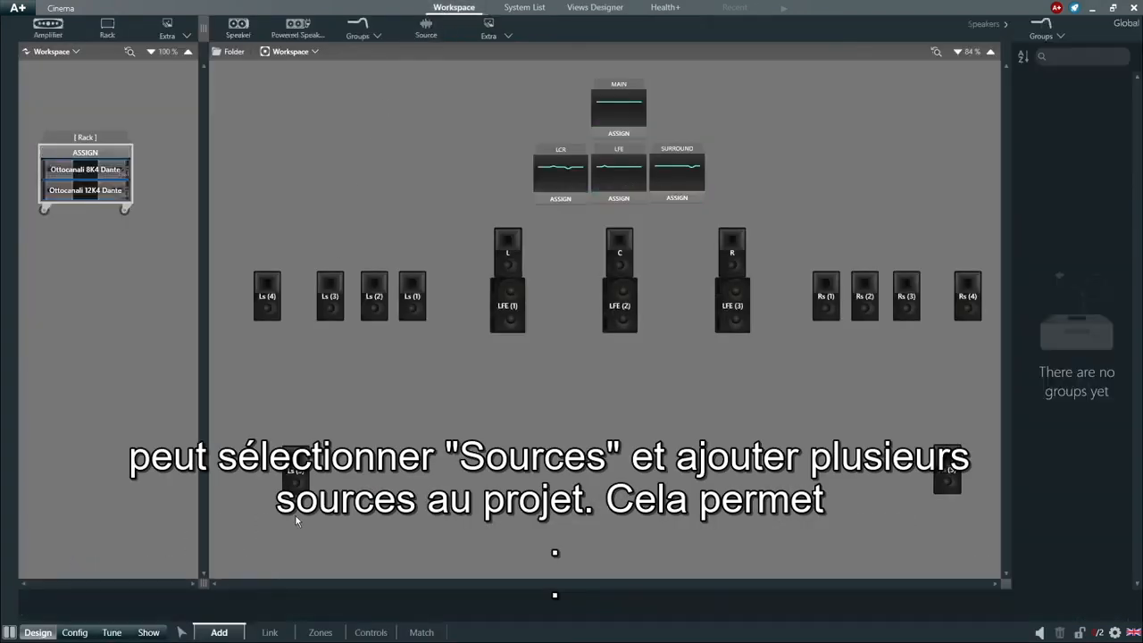
{"action": "left_click", "coordinate": [425, 27]}
{"action": "left_click", "coordinate": [426, 27]}
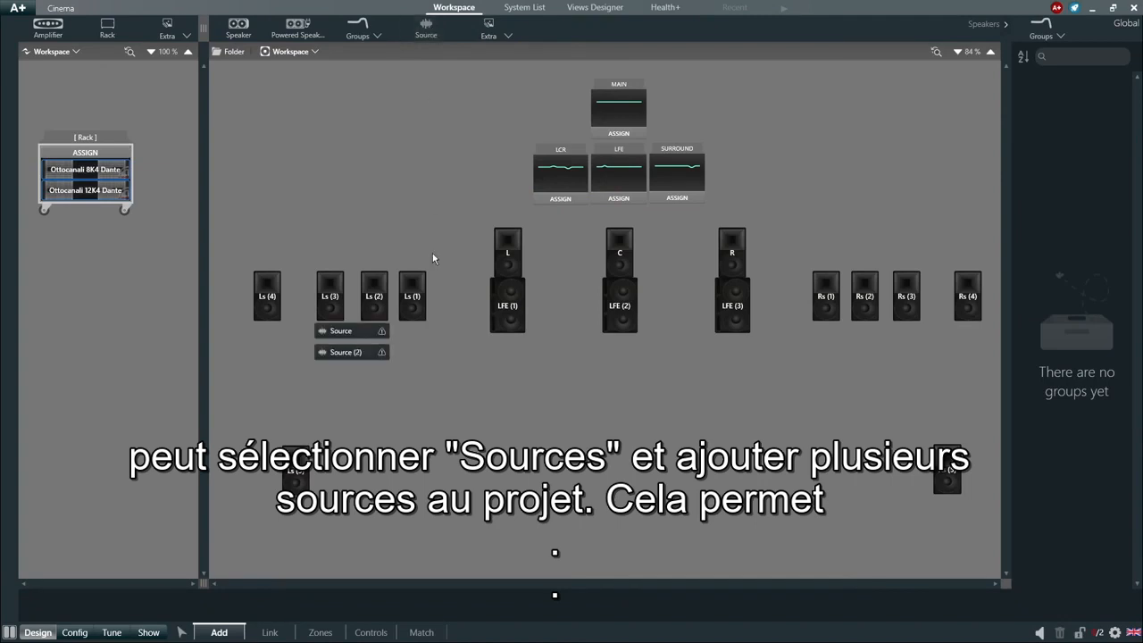
{"action": "left_click", "coordinate": [371, 332]}
{"action": "left_click", "coordinate": [497, 599]}
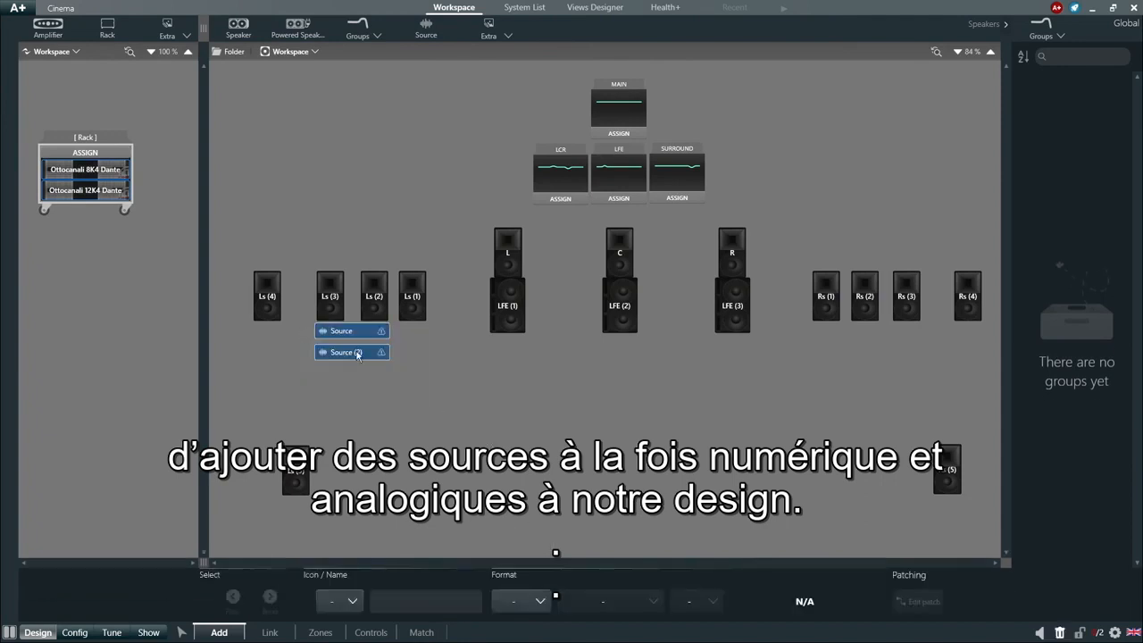
Step: Delete both sources from the workspace
{"action": "key", "text": "Delete"}
{"action": "left_click", "coordinate": [475, 375]}
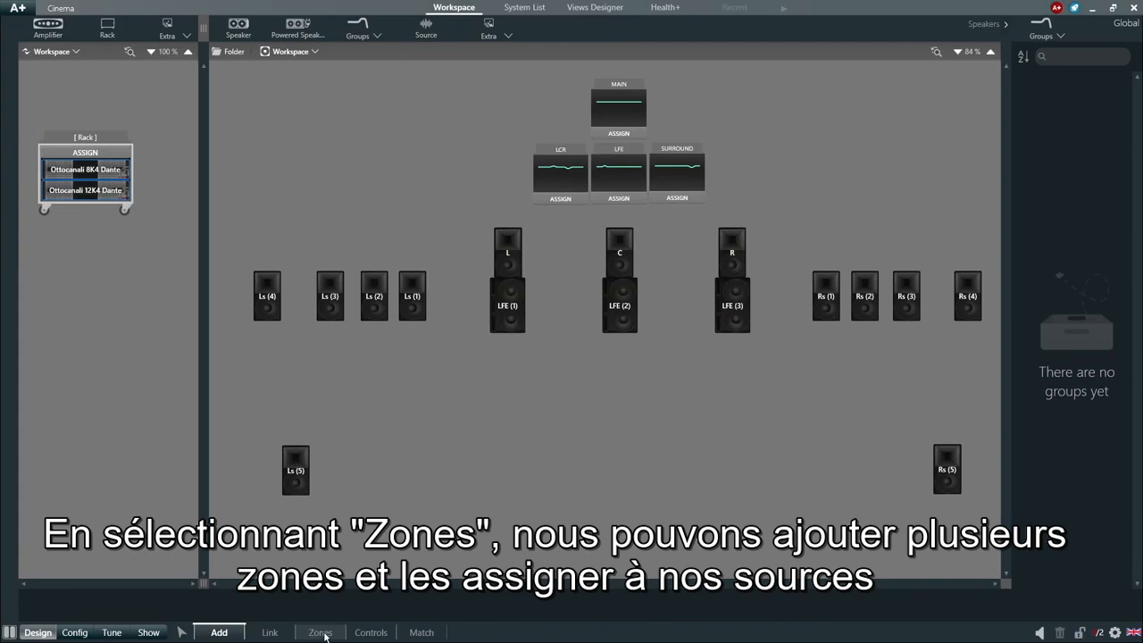
Step: Add two zones to the project, and enter and leave assignment mode on the first zone
{"action": "left_click", "coordinate": [319, 632]}
{"action": "left_click", "coordinate": [1041, 27]}
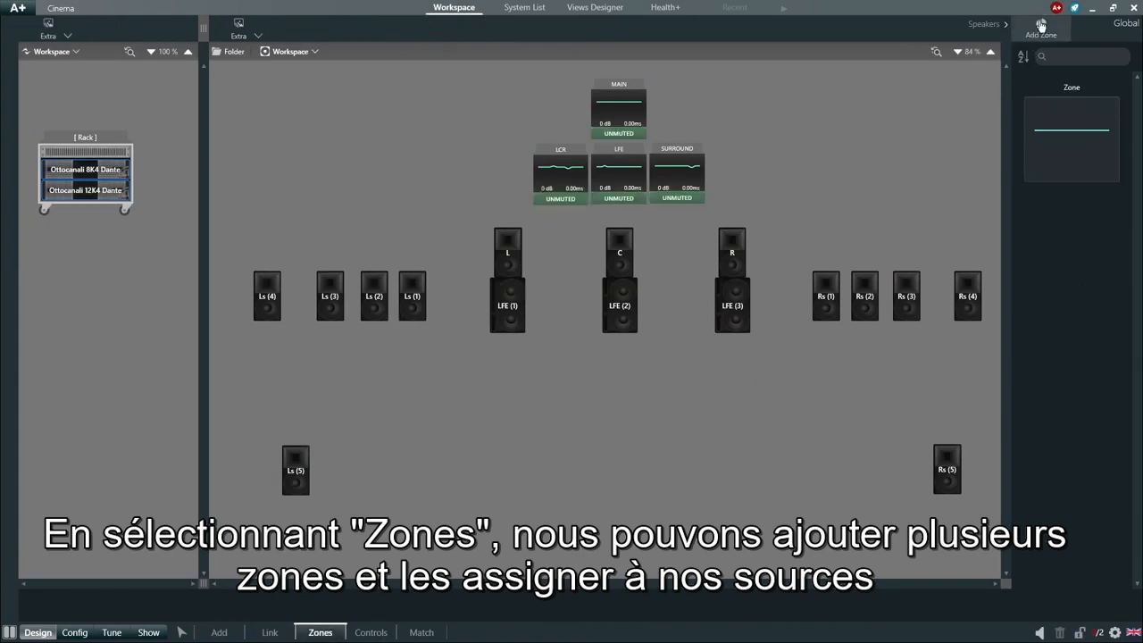
{"action": "left_click", "coordinate": [1059, 168]}
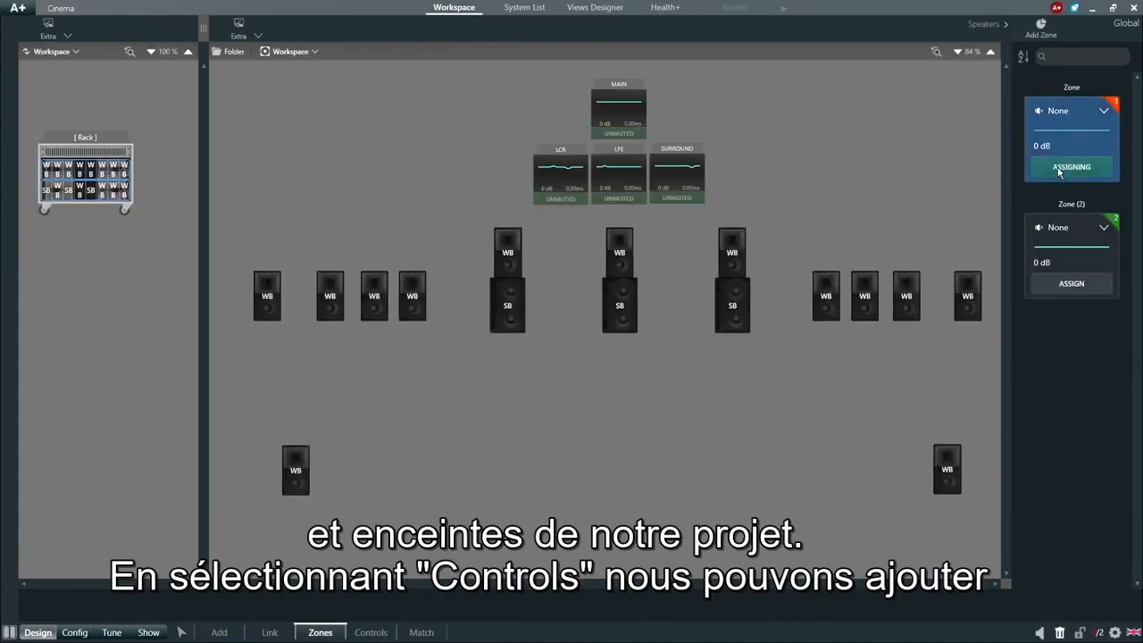
{"action": "left_click", "coordinate": [1059, 171]}
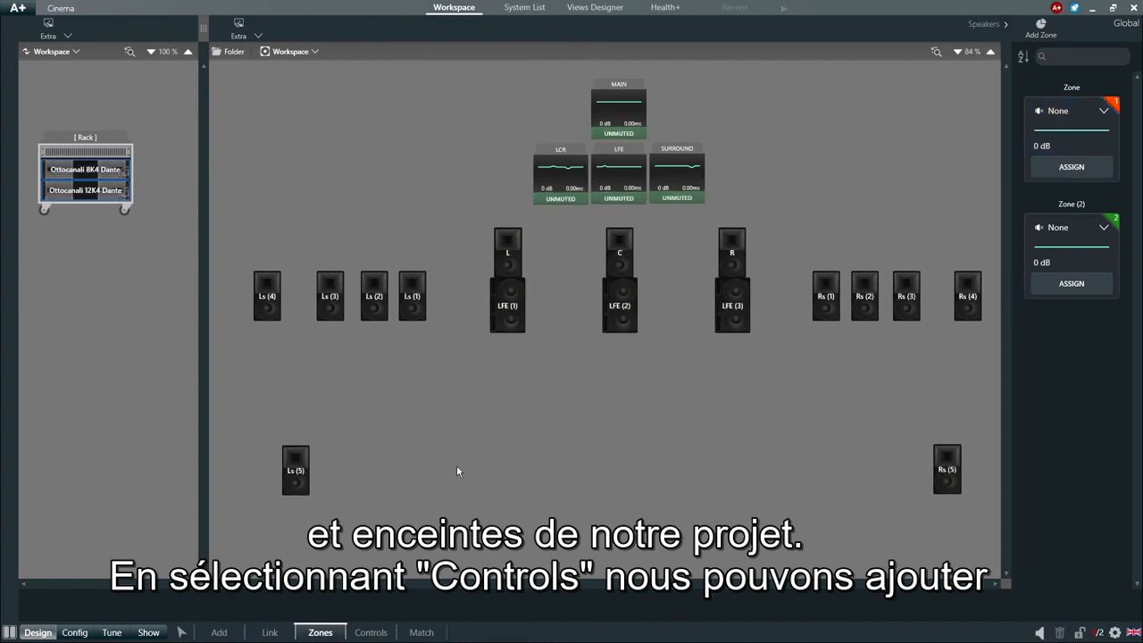
Step: Examine the available control types, including the source and scene selectors, and the run options for Controls & Views
{"action": "left_click", "coordinate": [371, 632]}
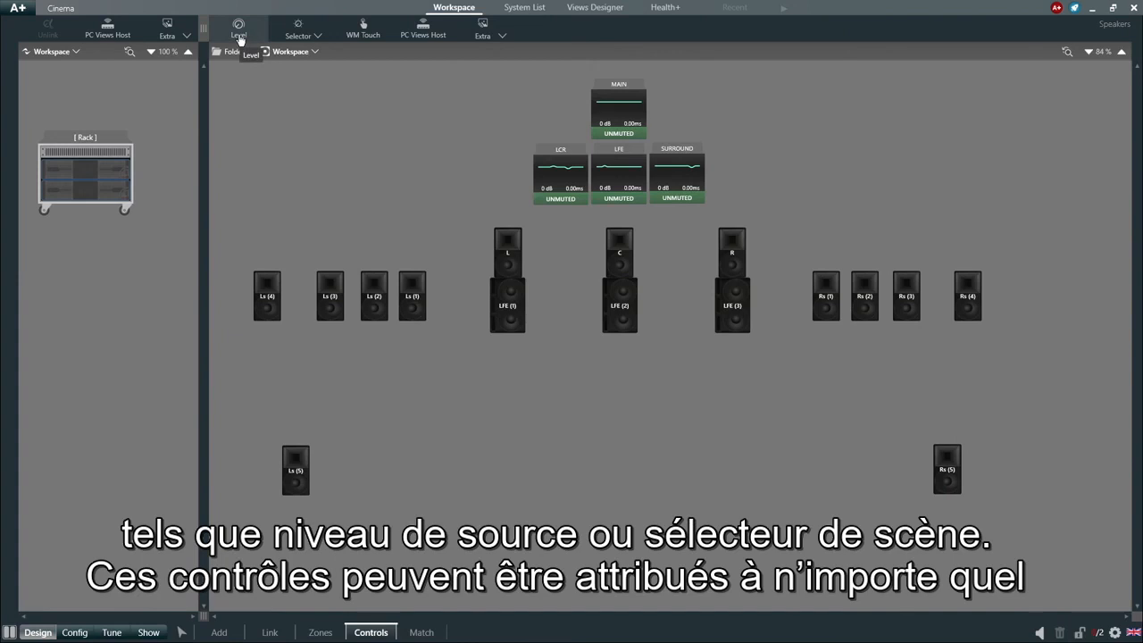
{"action": "left_click", "coordinate": [297, 43]}
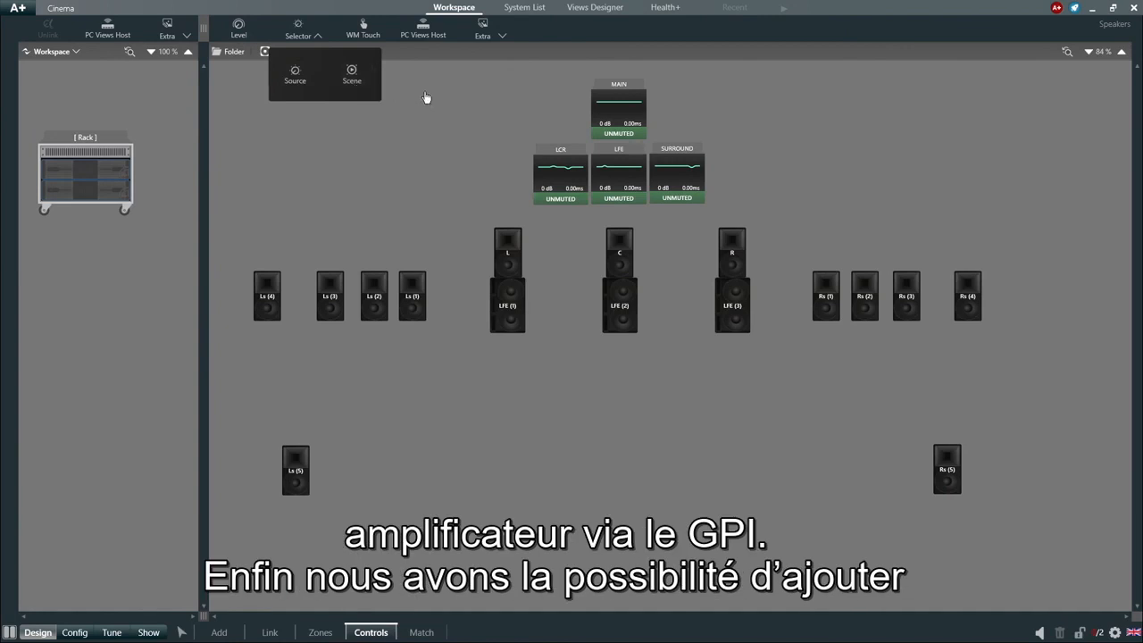
{"action": "left_click", "coordinate": [424, 93]}
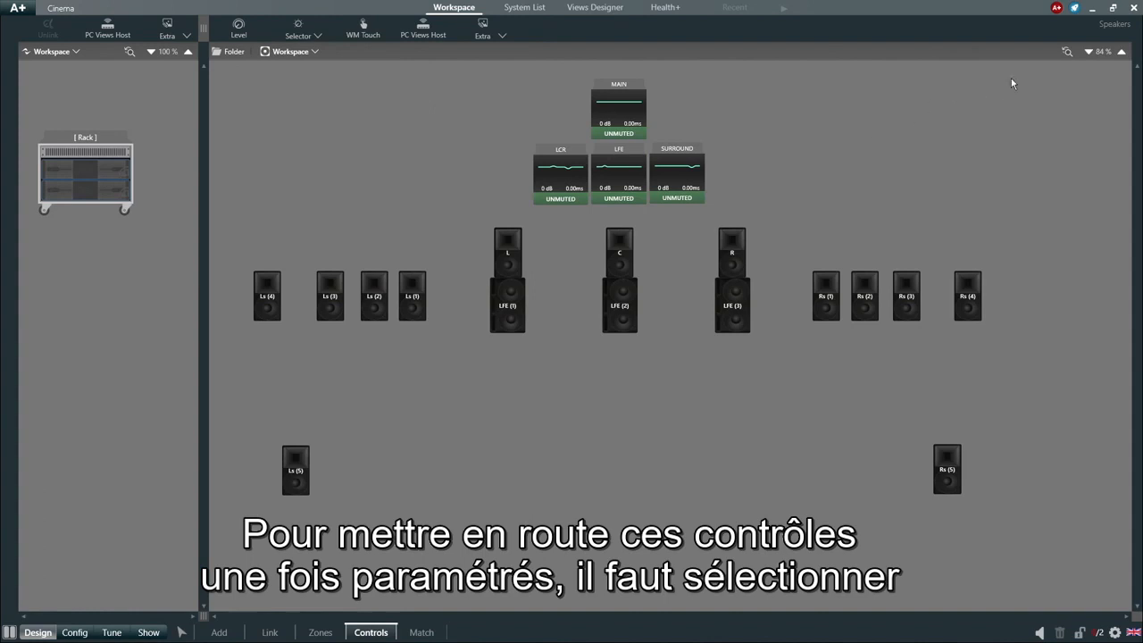
{"action": "left_click", "coordinate": [1074, 11]}
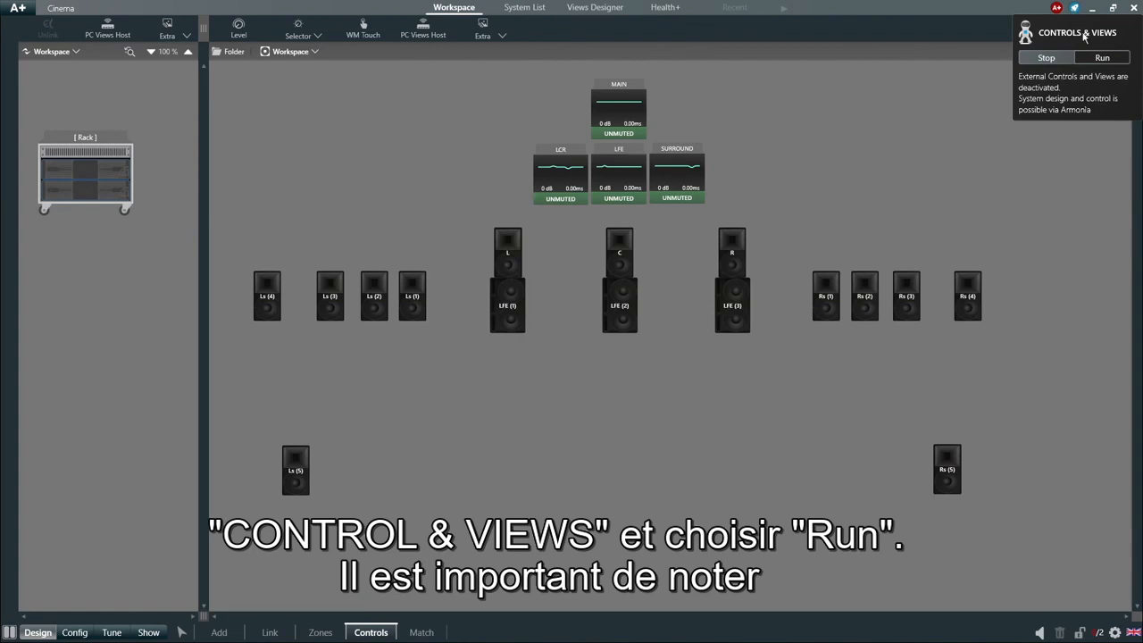
{"action": "left_click", "coordinate": [962, 83]}
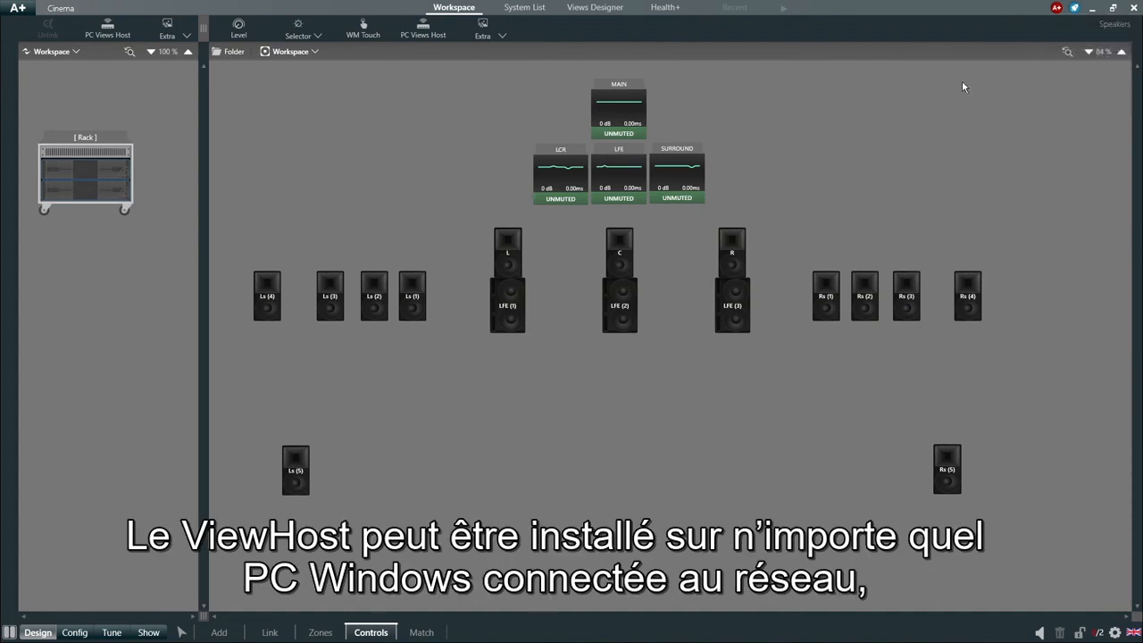